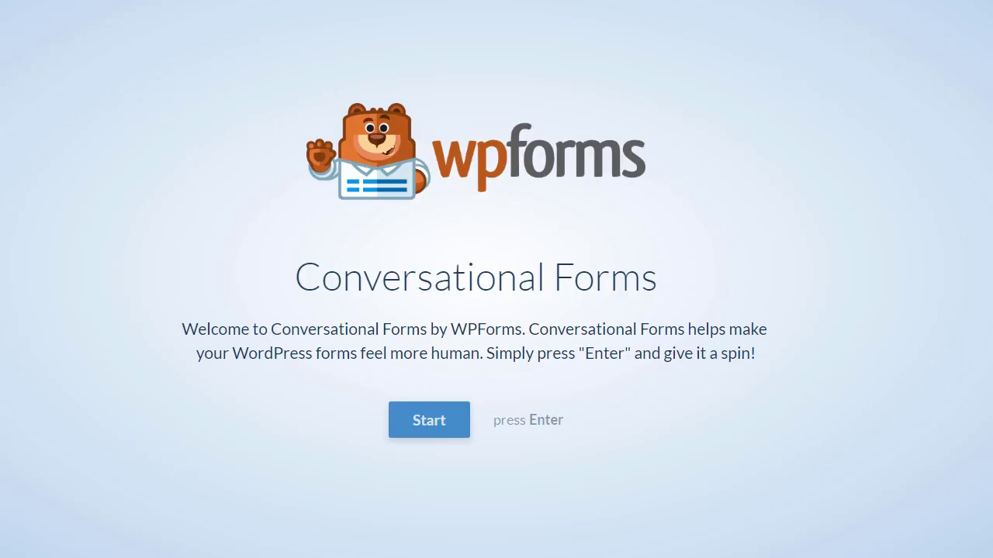
# Step: Start the conversational form and enter the applicant's first and last name
pyautogui.click(445, 422)
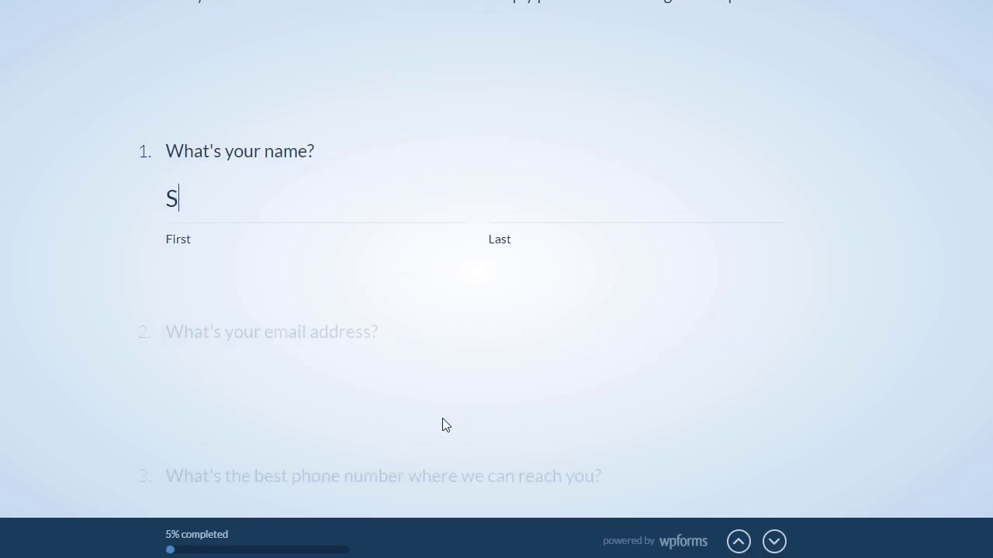
pyautogui.click(554, 201)
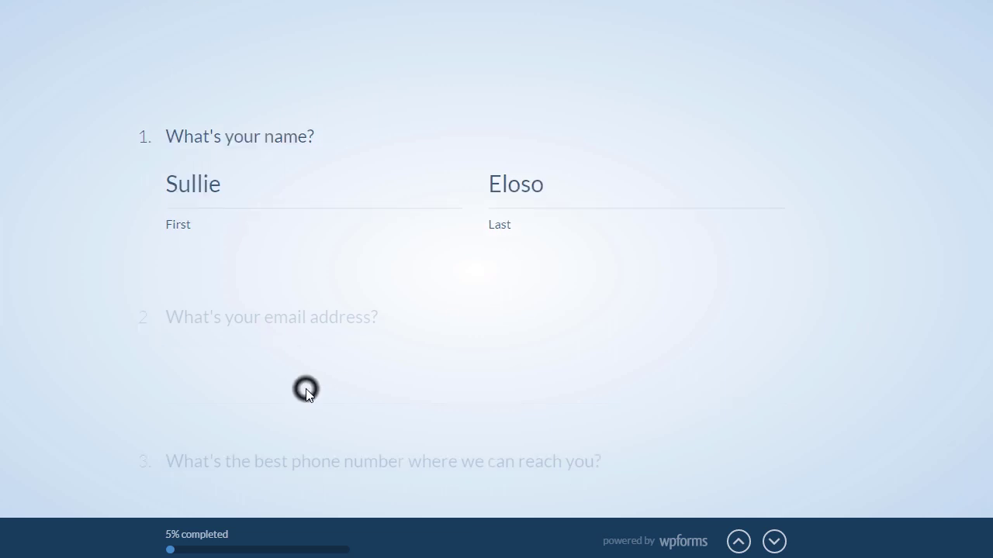
pyautogui.press('Return')
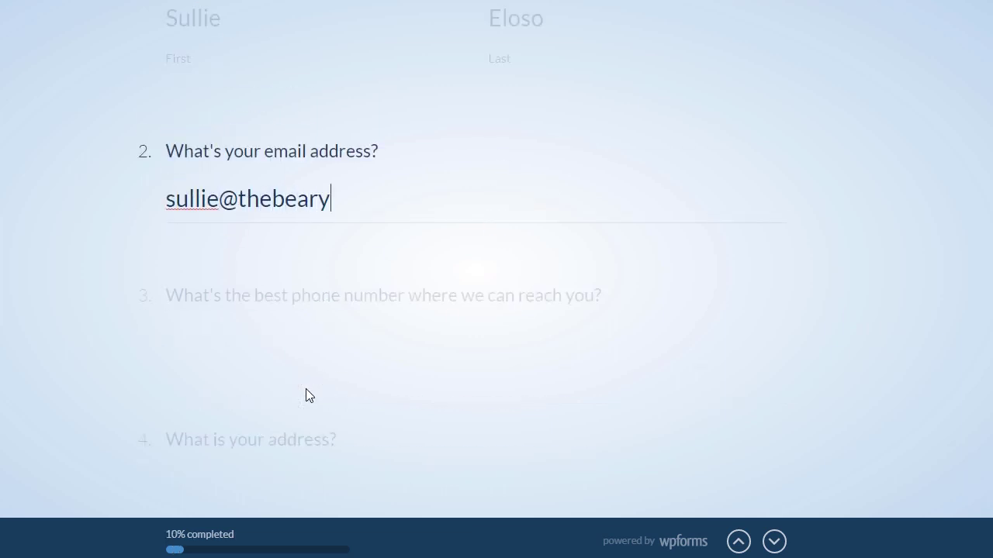
# Step: Finish the applicant's e-mail address and enter their phone number
pyautogui.click(310, 337)
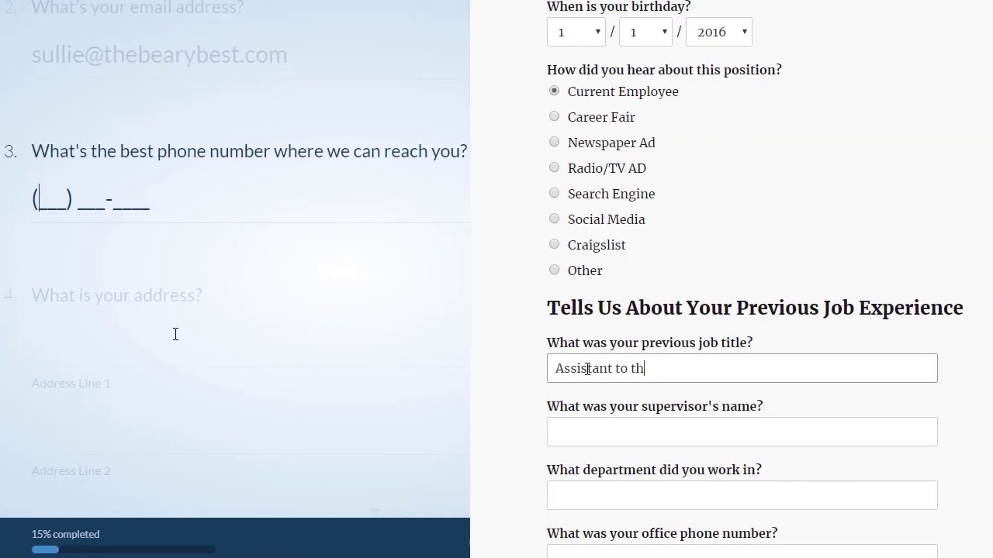
pyautogui.write('241) 123-4567')
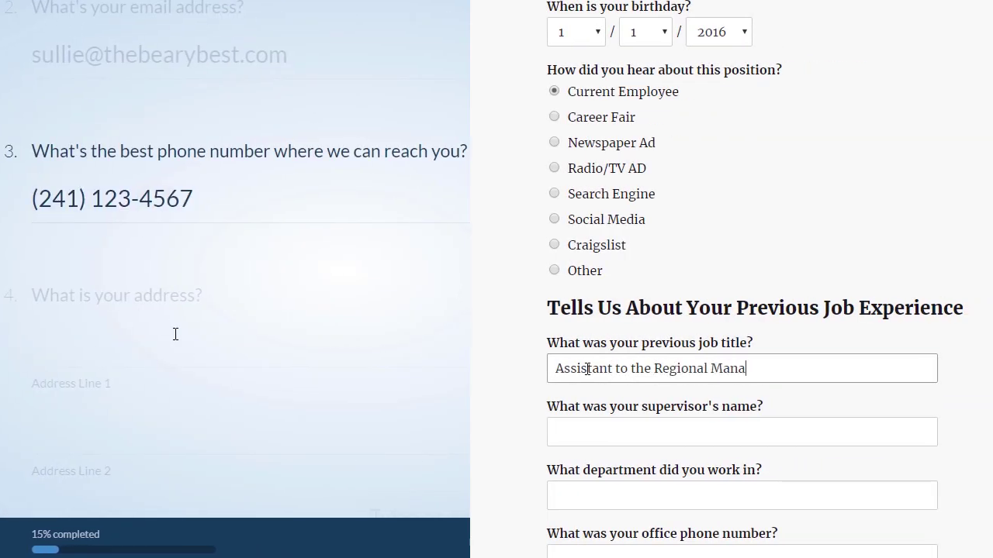
pyautogui.press('Return')
# Step: Fill in the address street and city, then choose the state from the list
pyautogui.write('123 Main St')
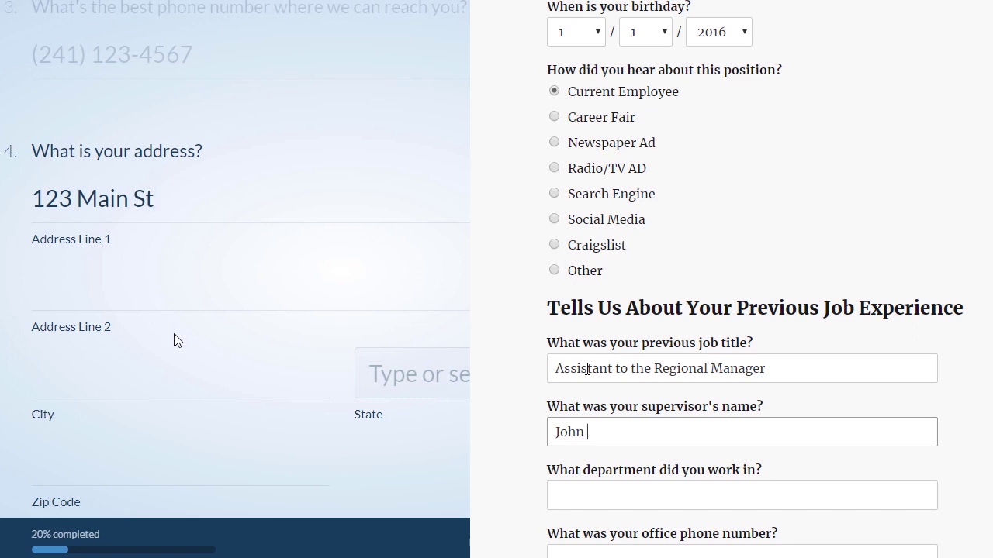
pyautogui.click(133, 381)
pyautogui.write('Bearington')
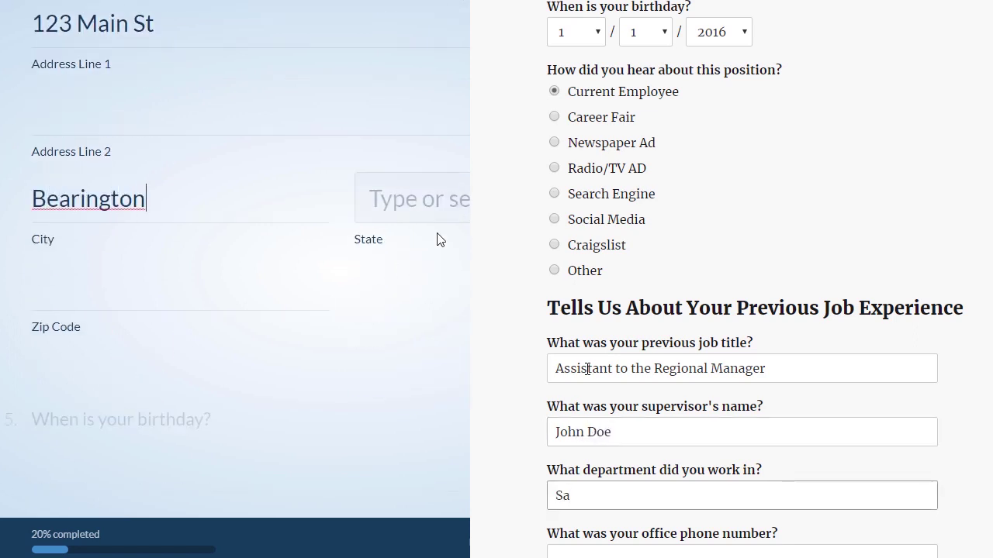
pyautogui.click(463, 214)
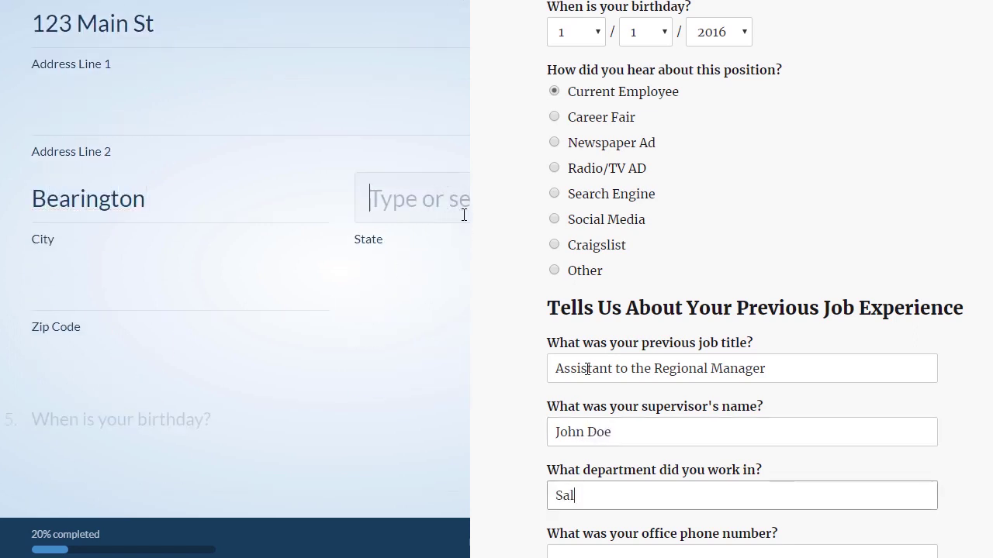
pyautogui.press('Down')
pyautogui.press('Down')
pyautogui.press('Return')
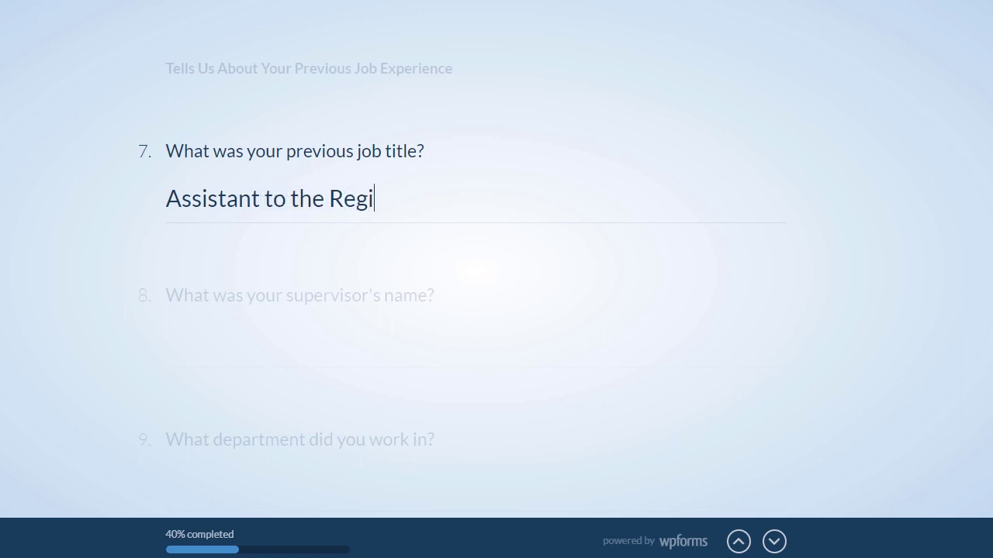
# Step: Submit the previous job title and advance to the supervisor's name question
pyautogui.press('Return')
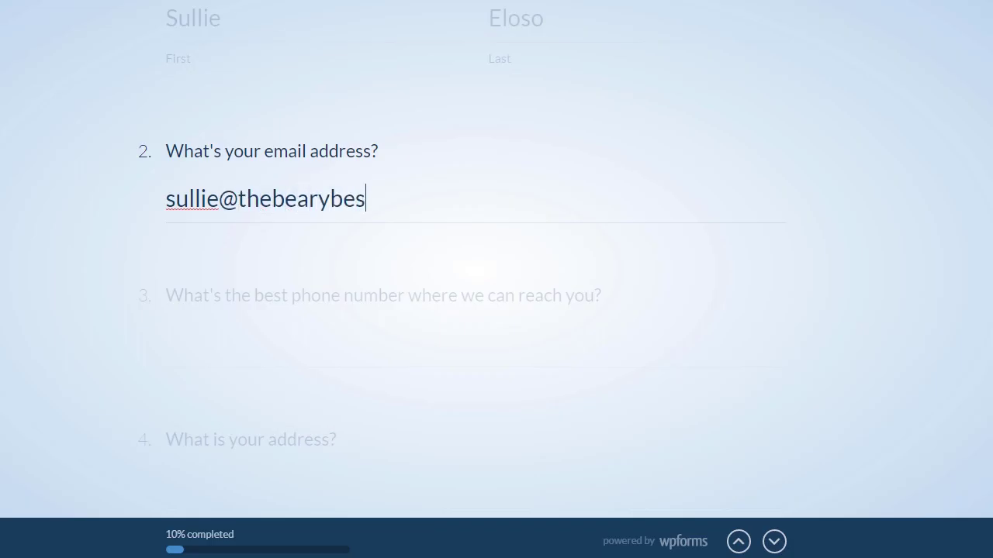
# Step: Re-enter the applicant's phone number, then start the address street and city
pyautogui.press('Return')
pyautogui.write('24112')
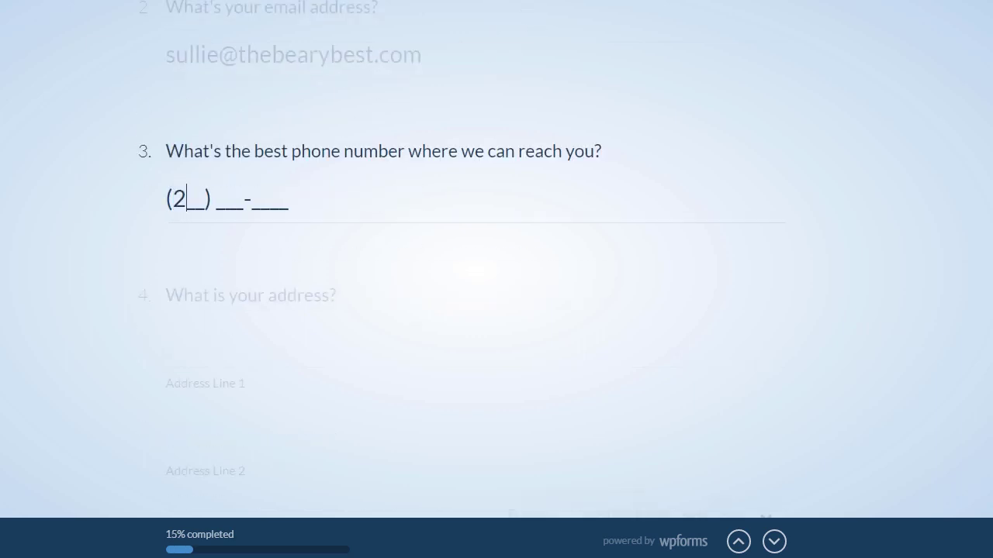
pyautogui.press('Return')
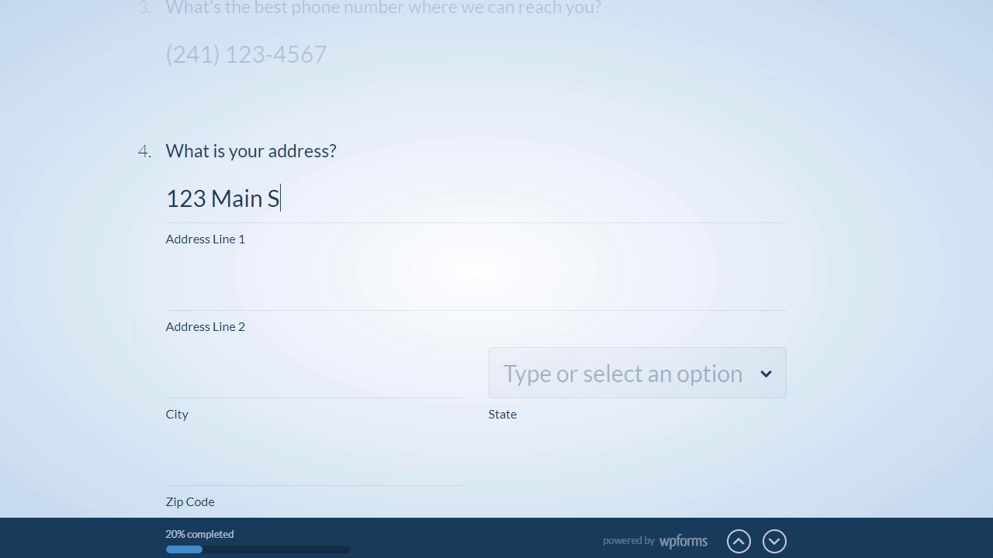
pyautogui.write('t')
pyautogui.press('Tab')
pyautogui.press('Tab')
pyautogui.write('Bea')
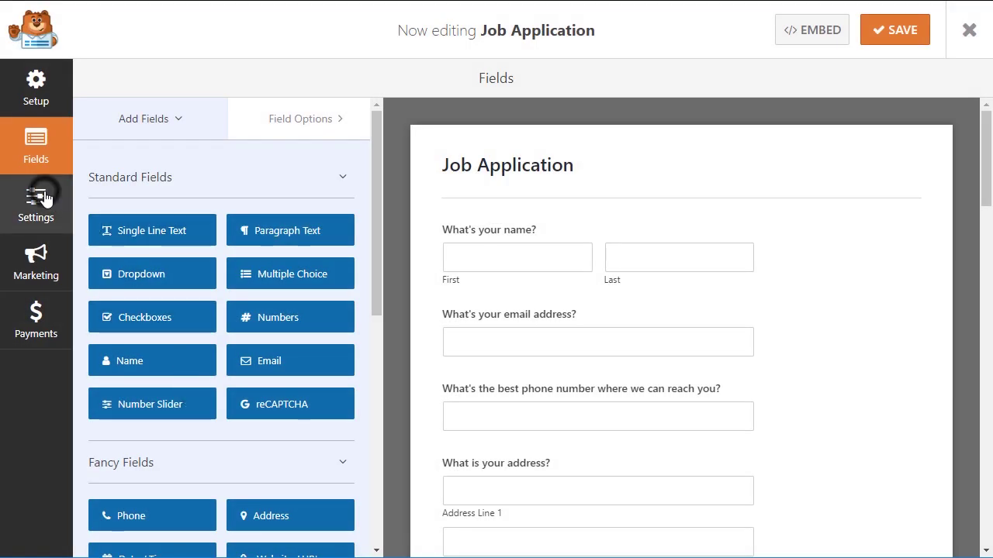
# Step: Enable Conversational Form Mode in the form settings and set the progress bar to Proportion
pyautogui.click(54, 203)
pyautogui.click(152, 253)
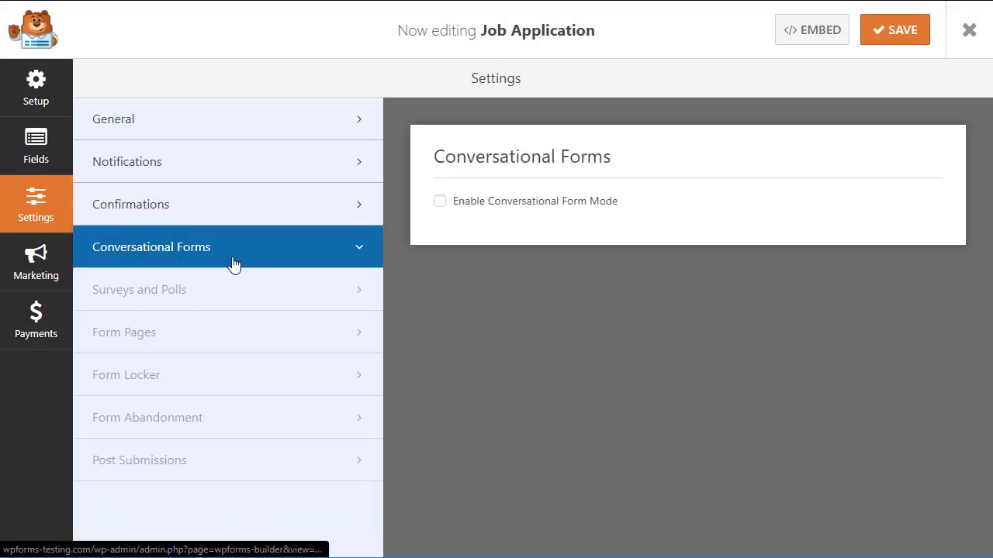
pyautogui.click(440, 202)
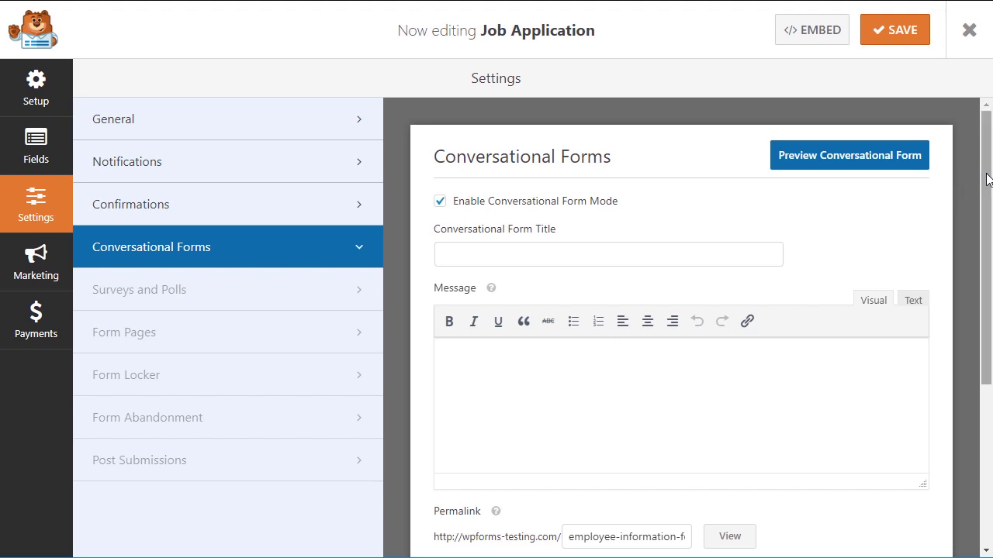
pyautogui.moveTo(986, 172); pyautogui.dragTo(989, 302)
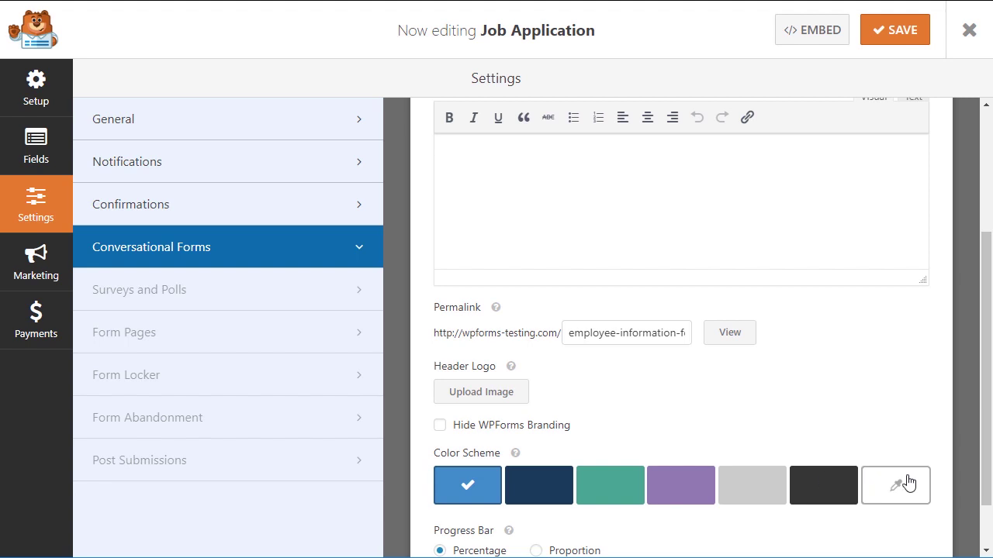
pyautogui.moveTo(976, 465); pyautogui.dragTo(978, 504)
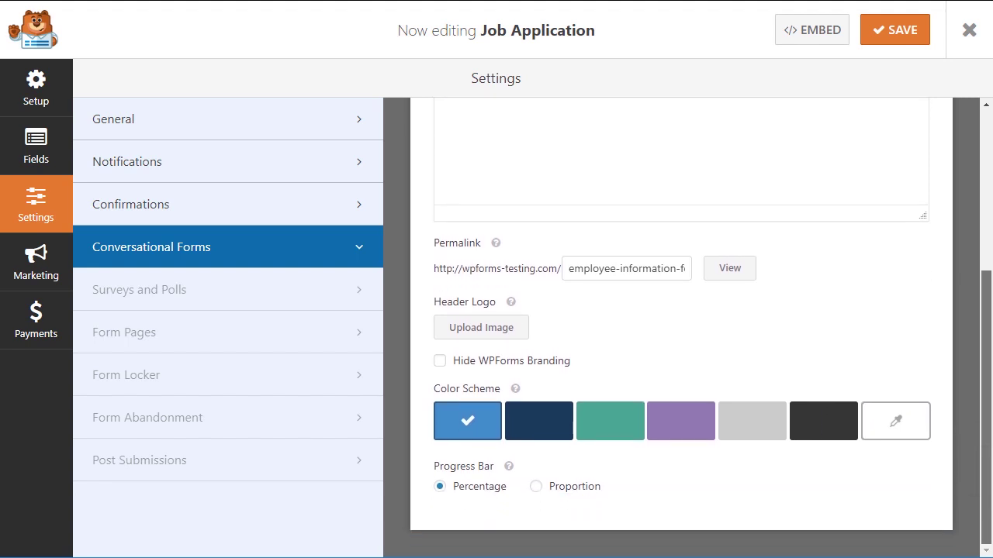
pyautogui.click(536, 487)
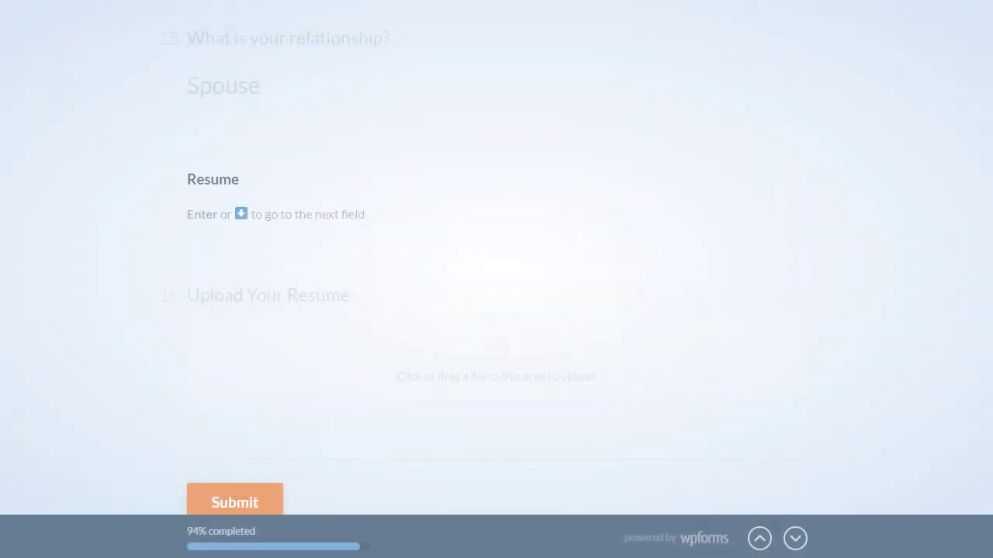
# Step: Attach Resume.PNG to the Upload Your Resume question and submit the application
pyautogui.press('Return')
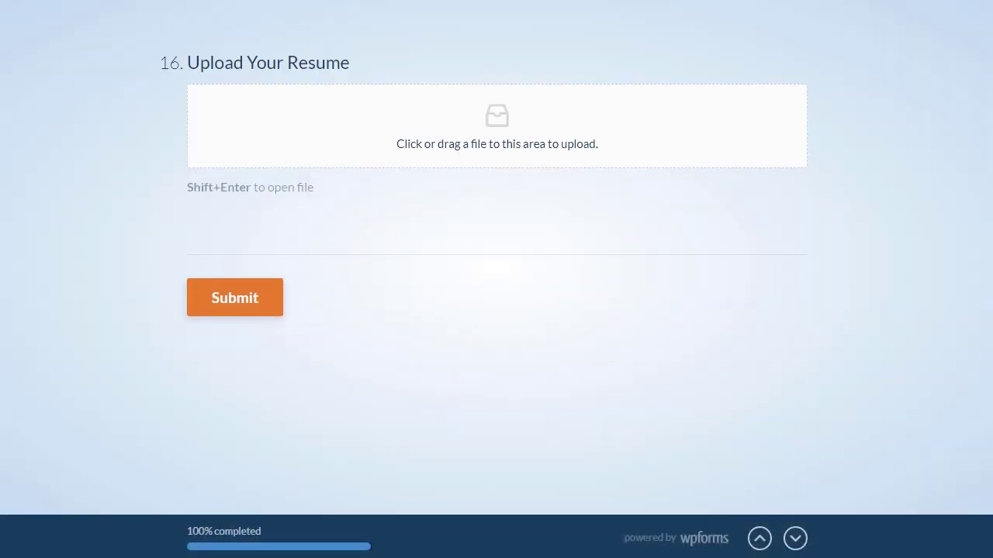
pyautogui.moveTo(145, 65); pyautogui.dragTo(303, 124)
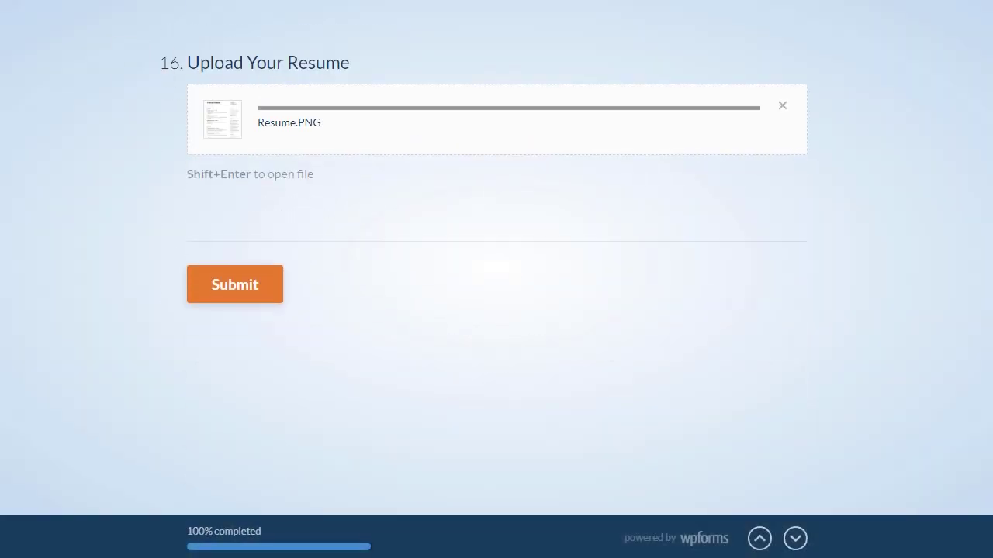
pyautogui.press('Return')
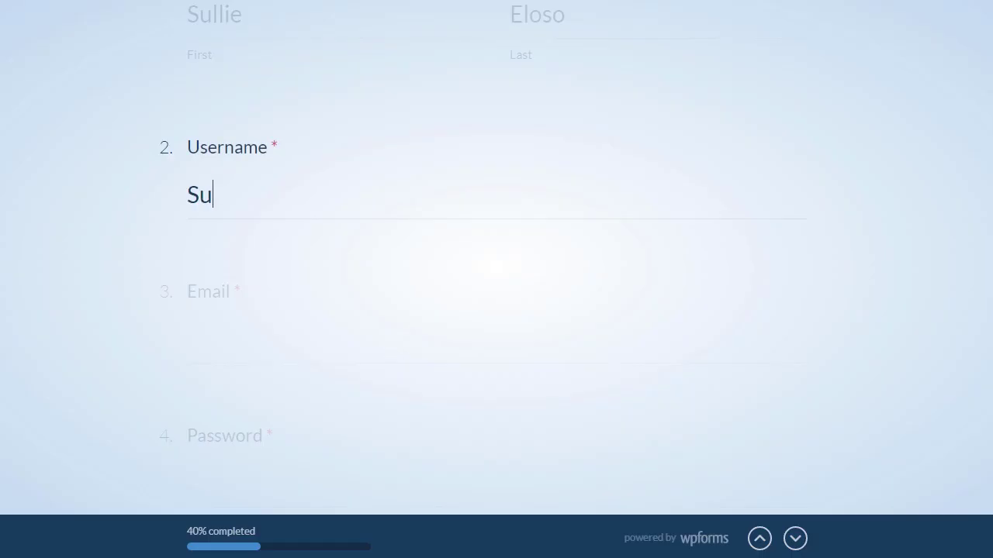
pyautogui.write('lli')
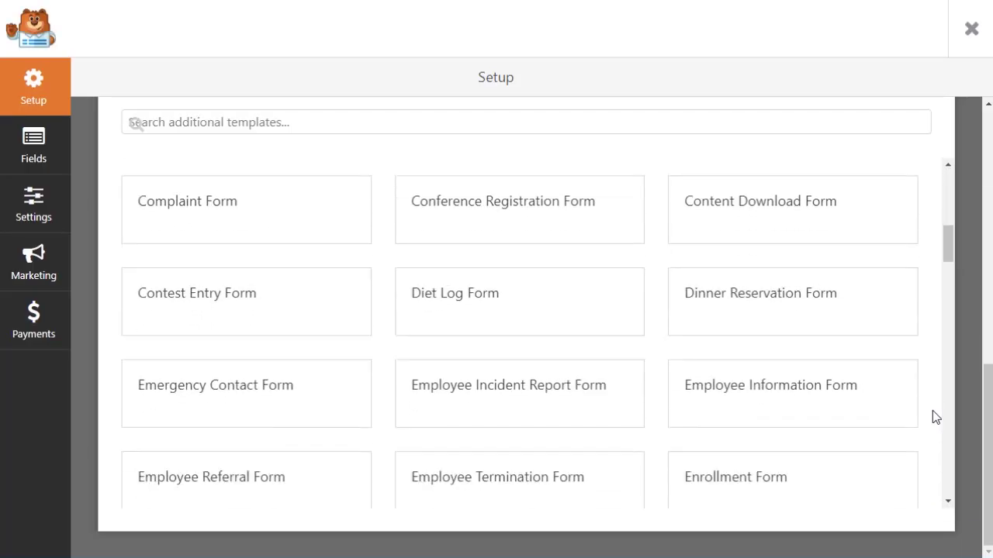
pyautogui.scroll(-13, 932, 409)
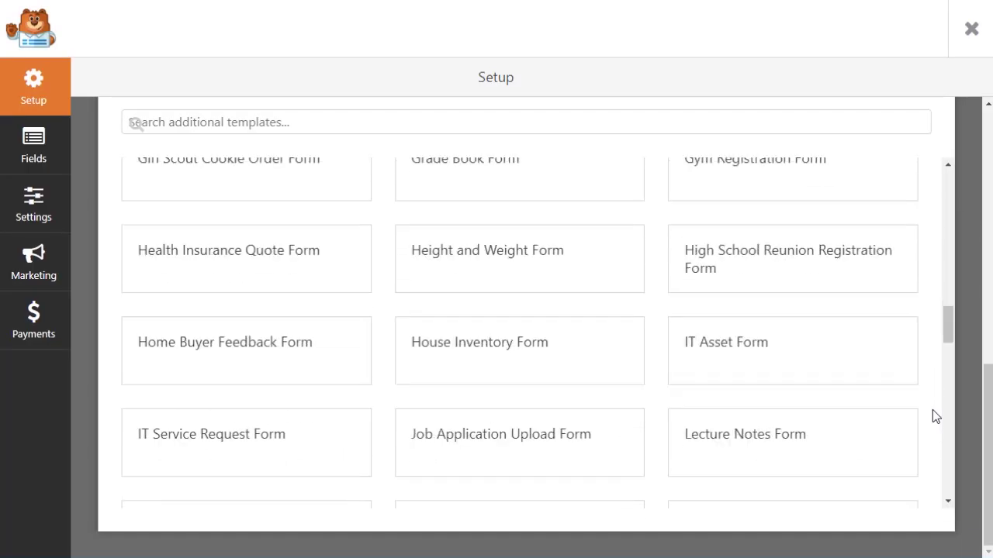
pyautogui.scroll(-4, 932, 410)
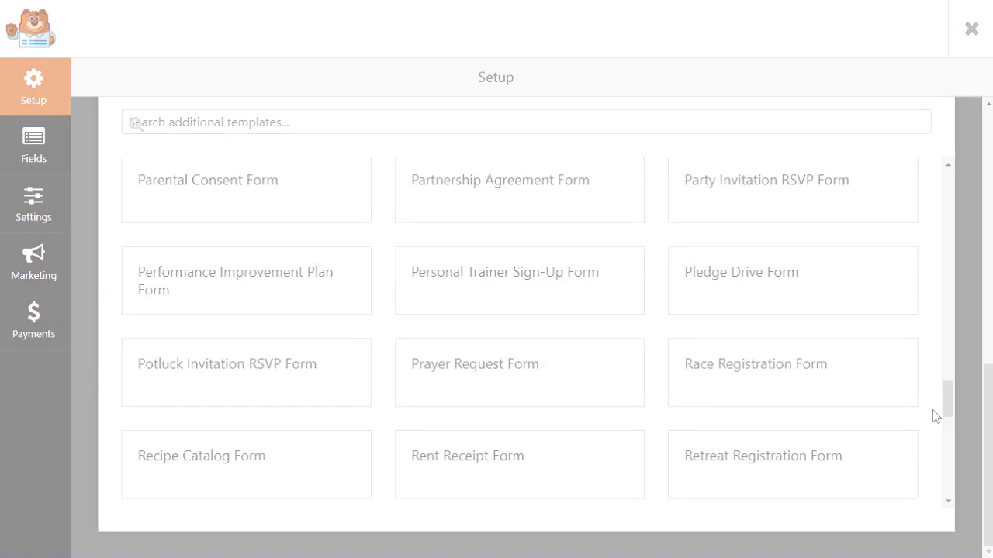